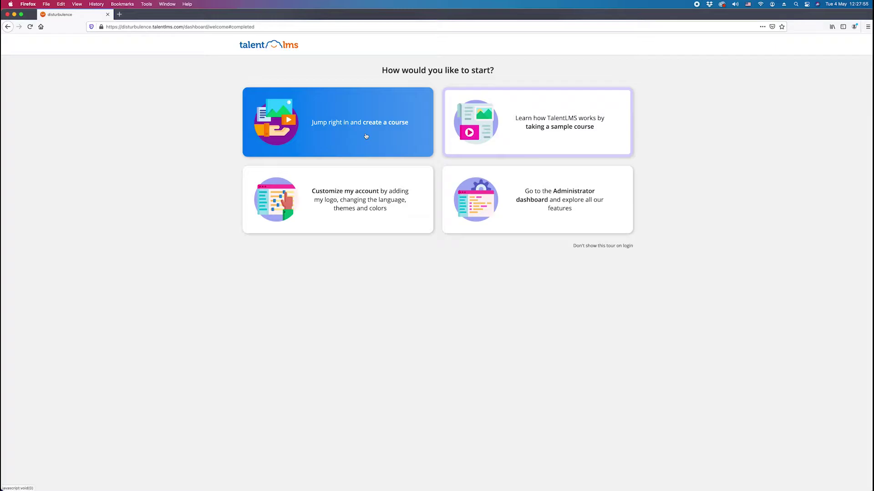
Choose 'Customize my account' on the welcome screen and go to Account & Settings
click(375, 217)
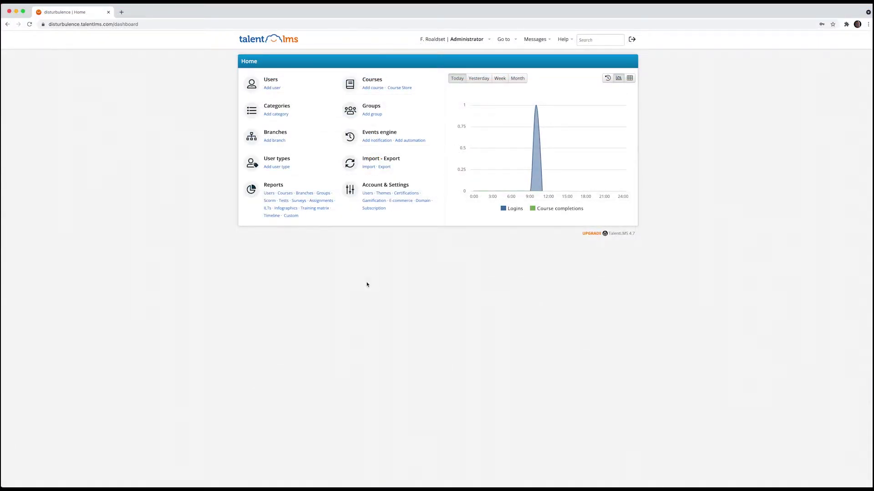
click(380, 186)
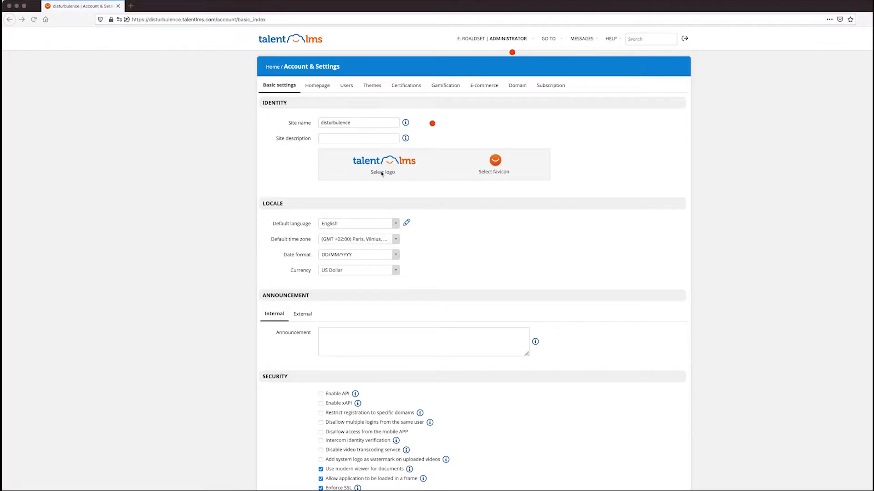
Try uploading Disturbulence logo.png as the site logo, then discard it
mouse_move(382, 175)
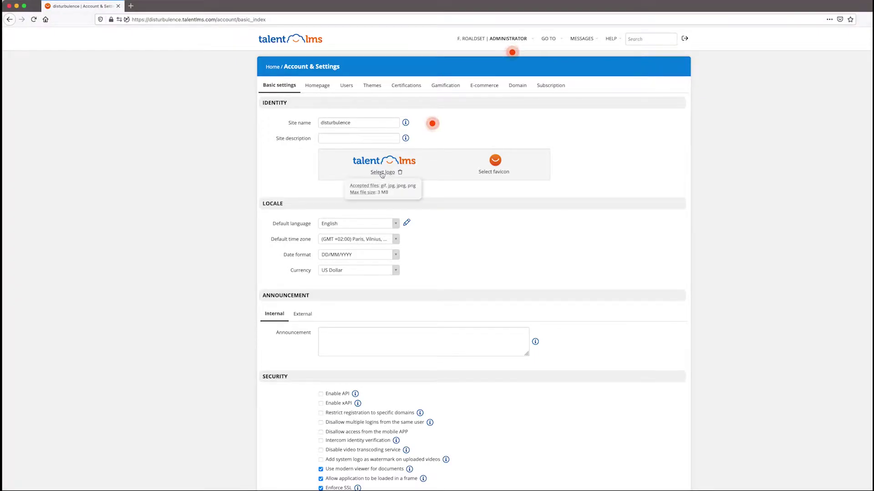
click(382, 172)
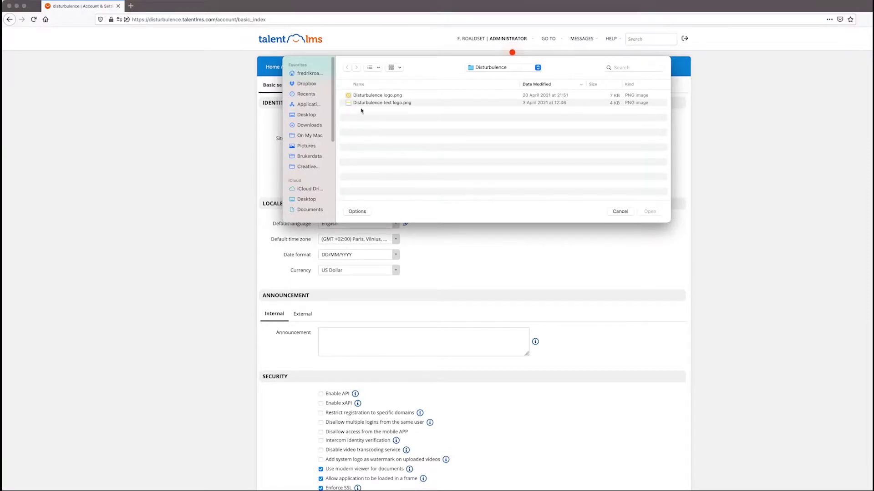
click(346, 97)
key(space)
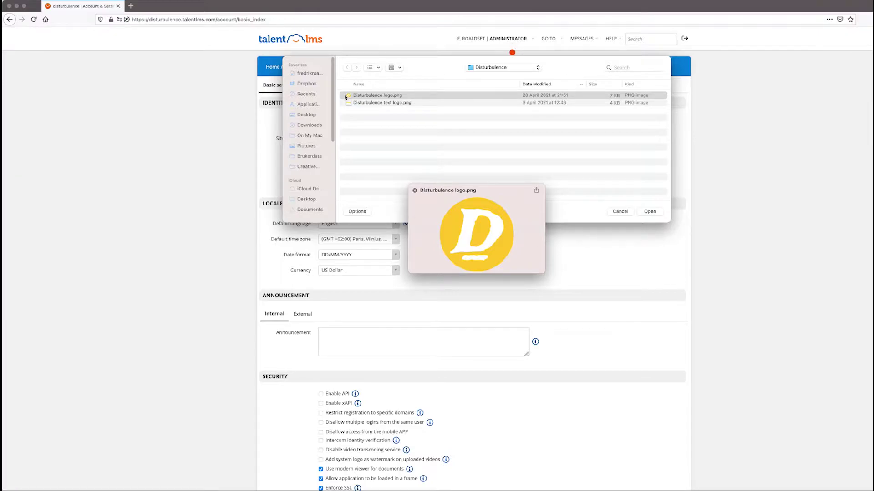
click(350, 97)
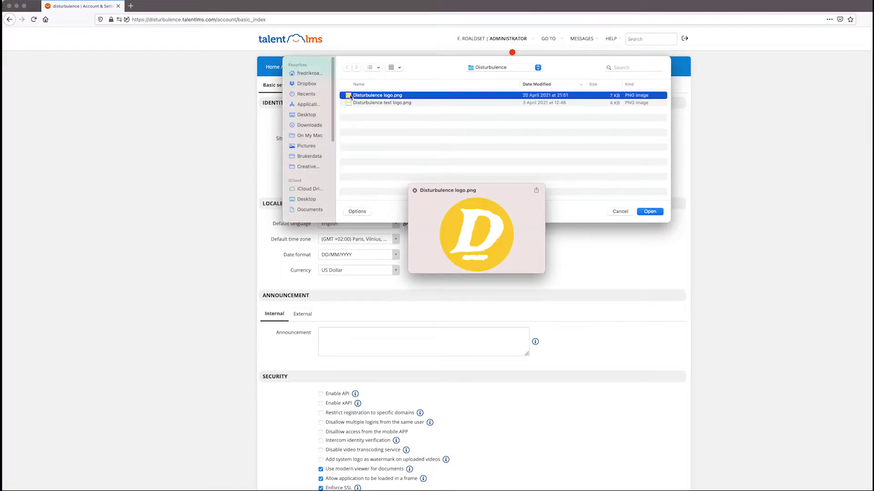
click(645, 212)
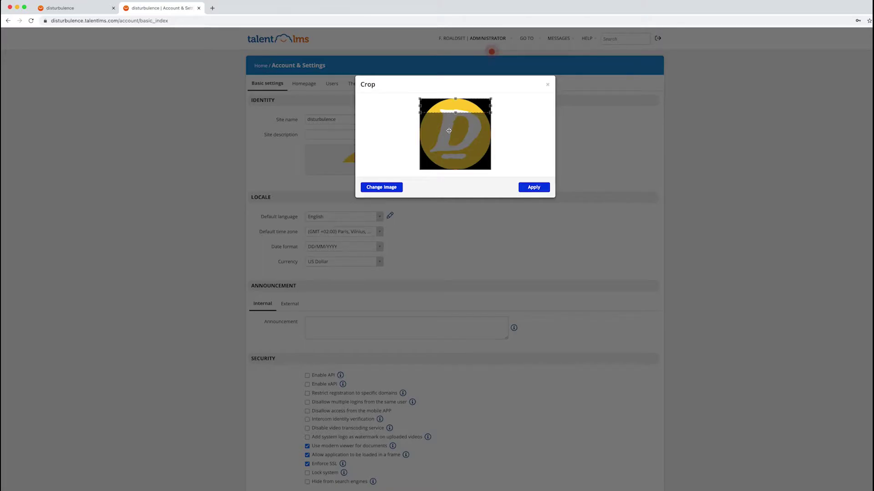
click(547, 85)
Set Disturbulence text logo.png as the logo, cropped to the yellow DISTURBULENCE banner
click(371, 167)
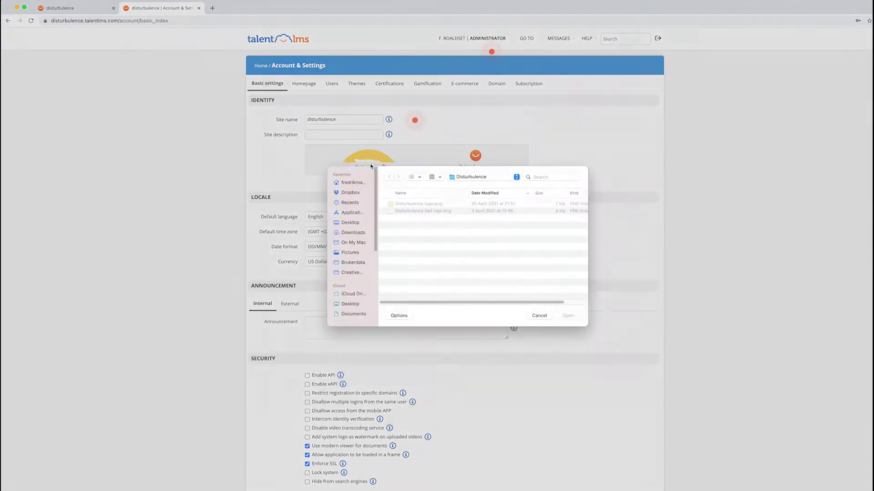
click(409, 217)
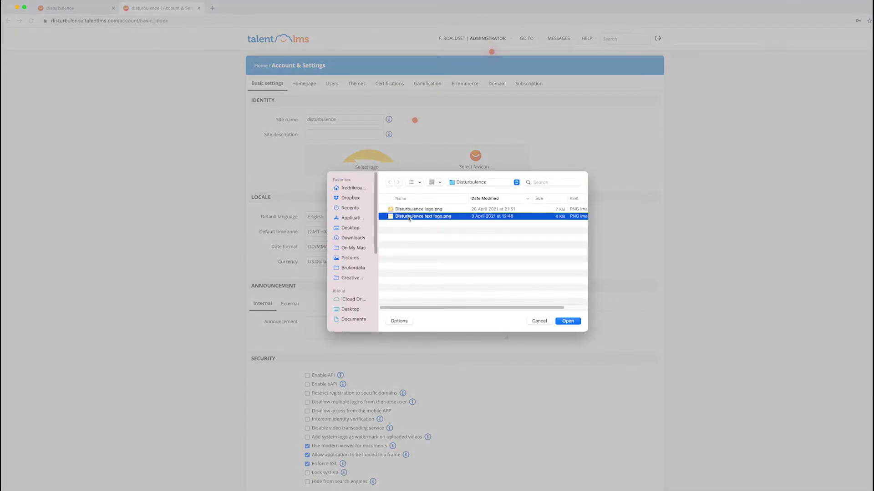
key(Return)
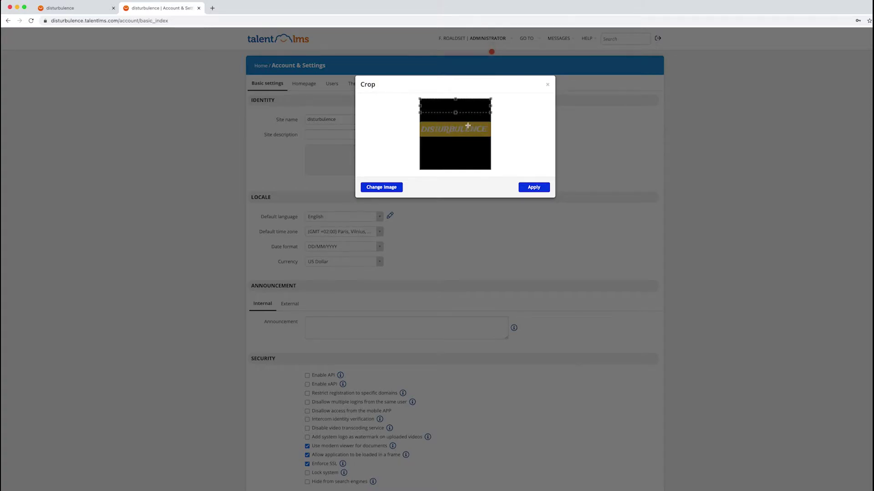
drag(457, 109, 458, 133)
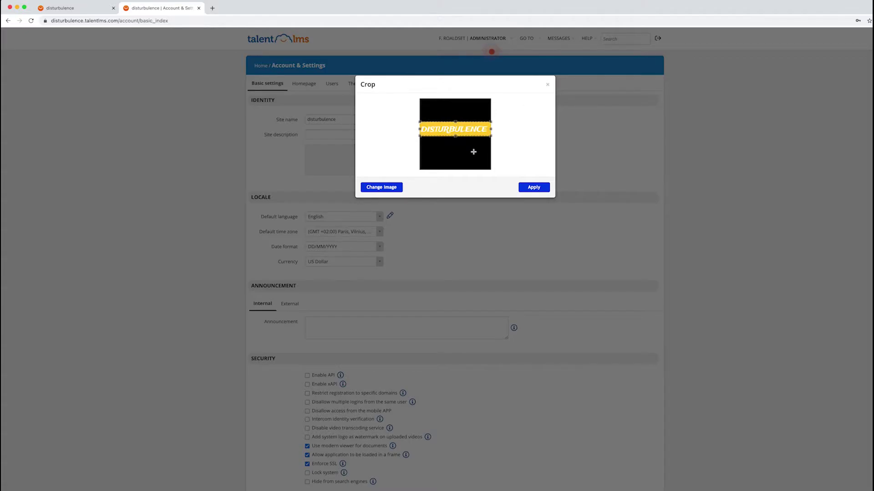
click(538, 188)
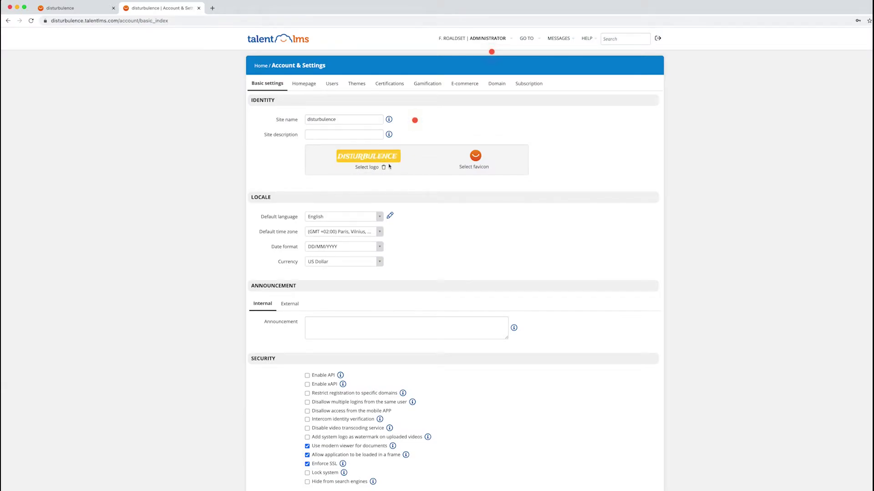
mouse_move(473, 171)
Upload Disturbulence logo.png as the favicon and apply the default crop
click(479, 172)
click(408, 212)
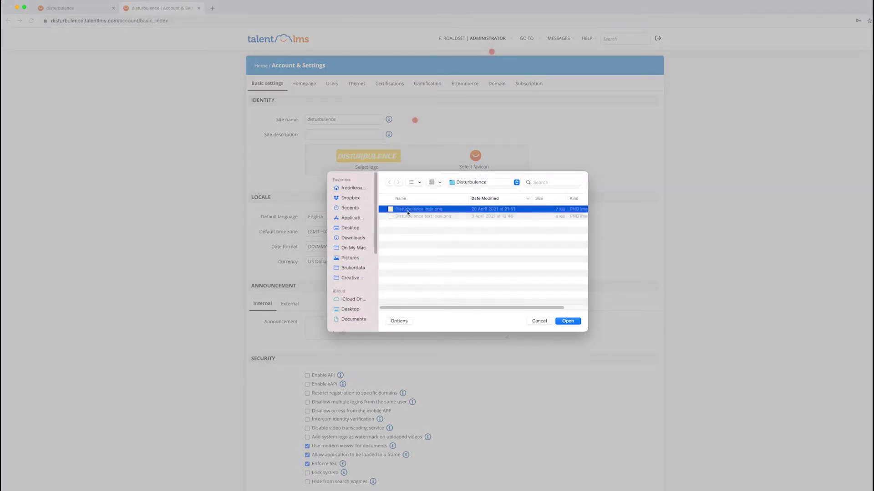
key(Return)
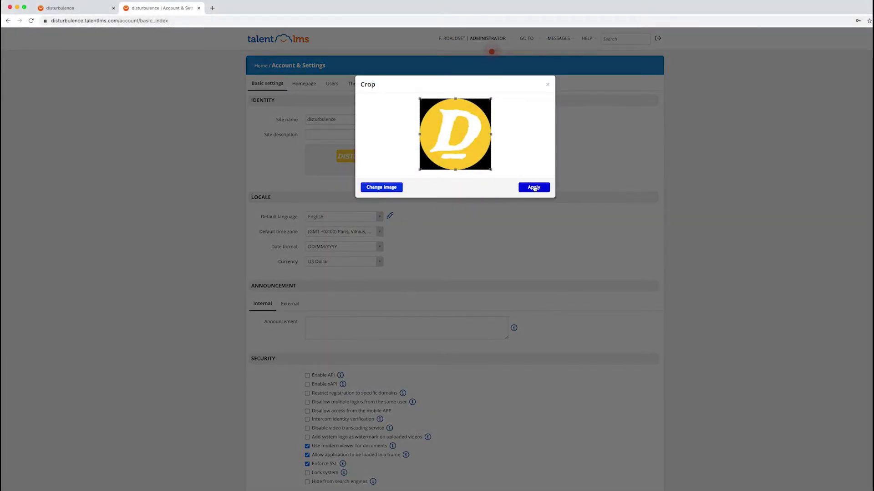
click(534, 187)
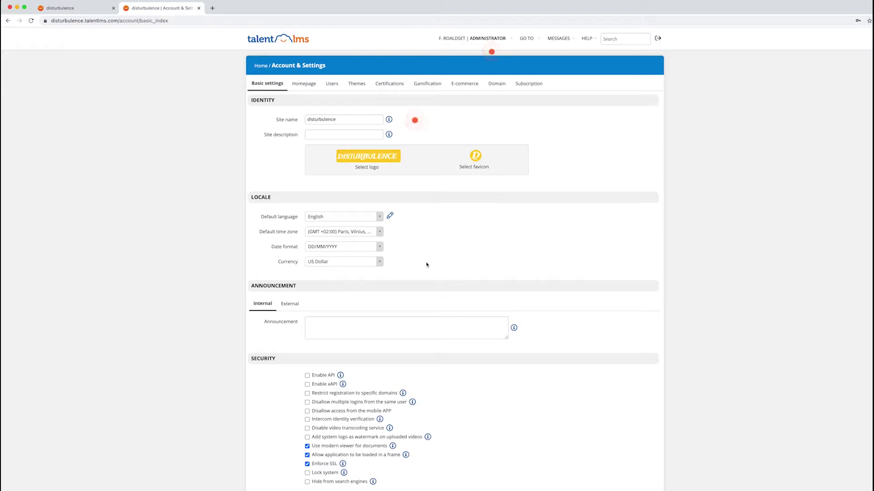
Save the basic settings and close the other disturbulence browser tab
mouse_move(390, 120)
mouse_move(390, 135)
mouse_move(514, 328)
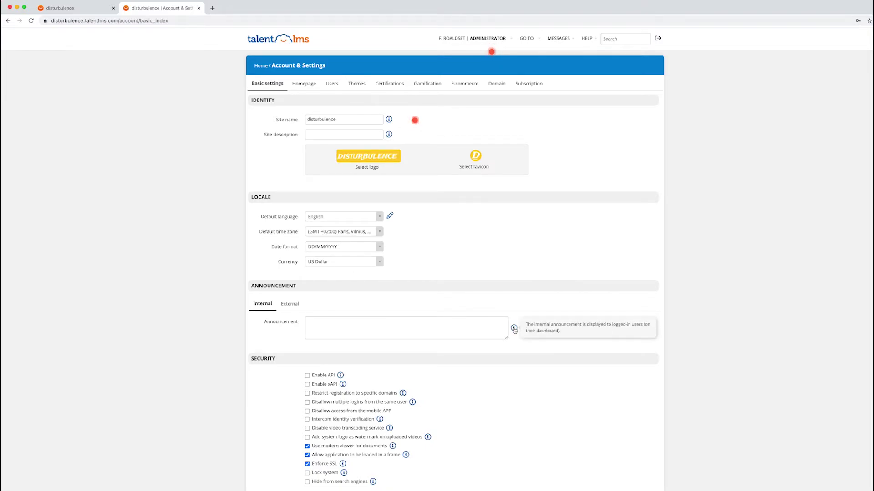
scroll(550, 422, down, 5)
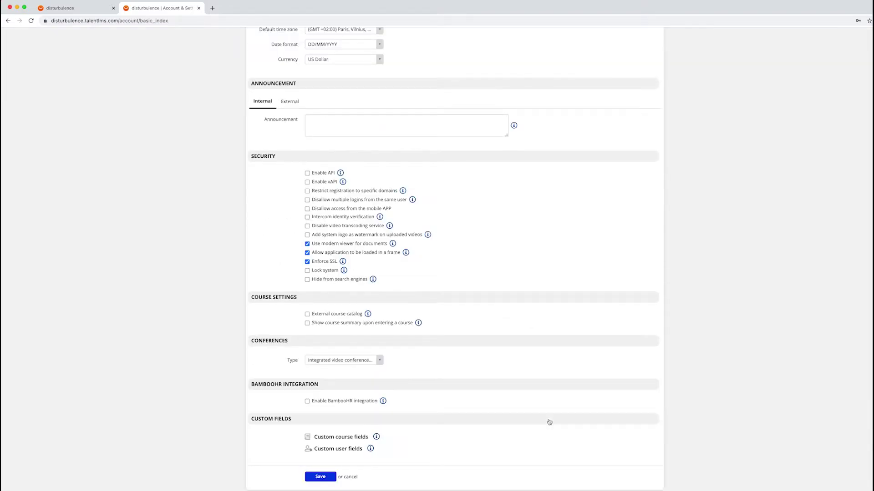
click(317, 476)
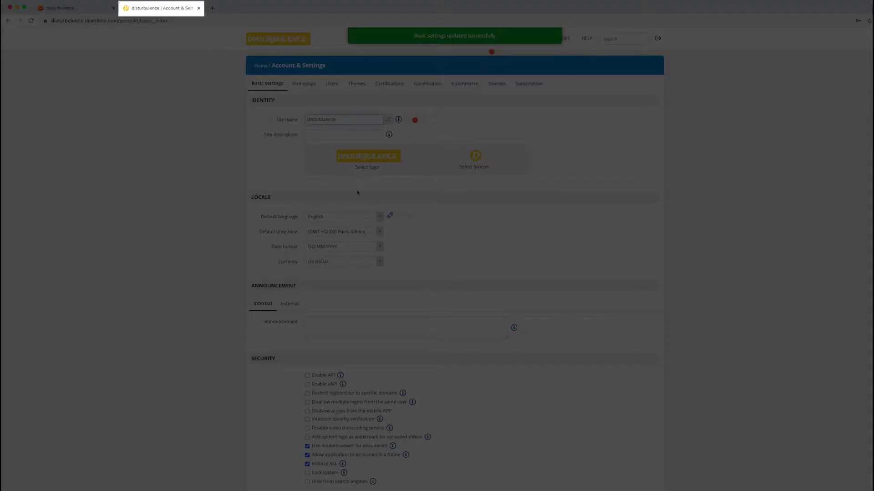
click(113, 8)
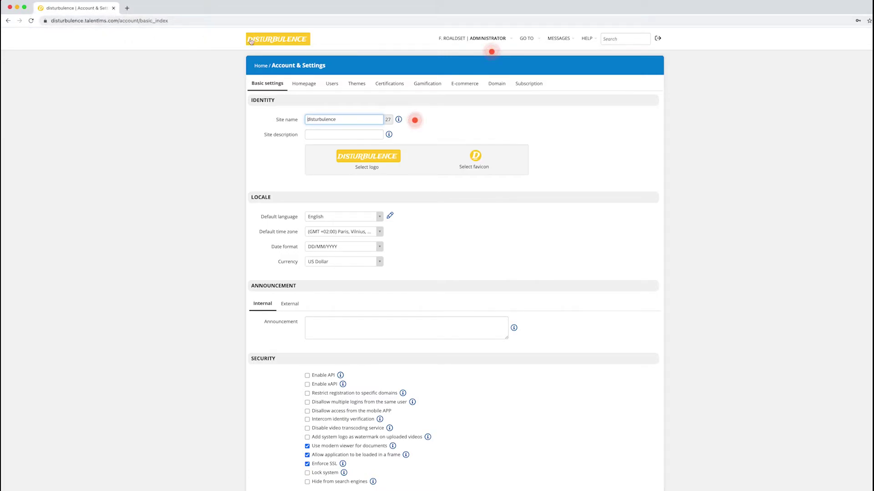
Go to the Themes settings and preview the Colors, Default and Sailing themes
click(364, 85)
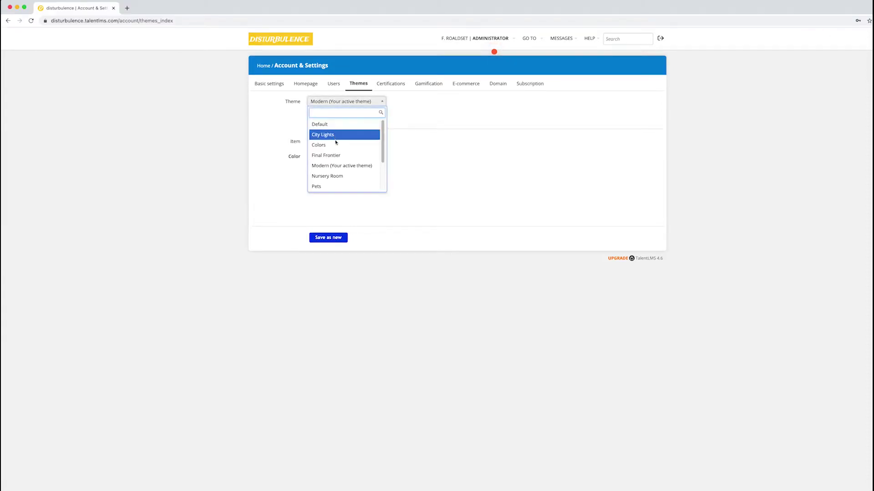
click(336, 144)
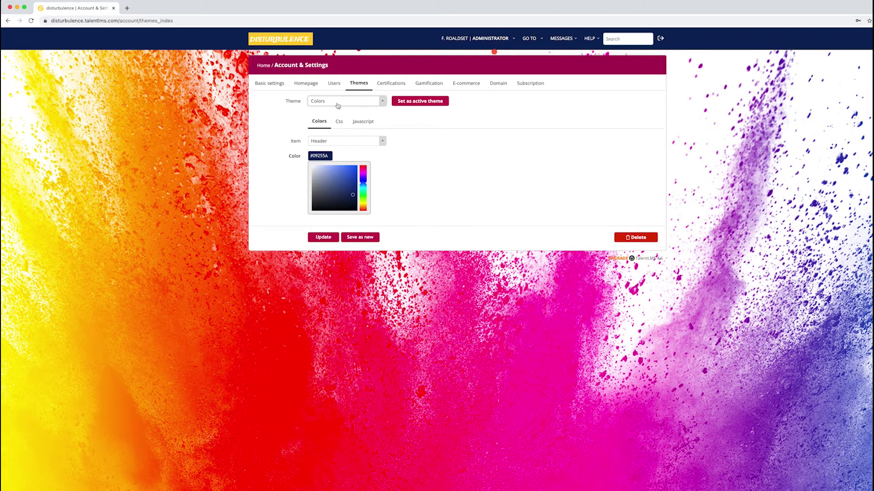
click(337, 106)
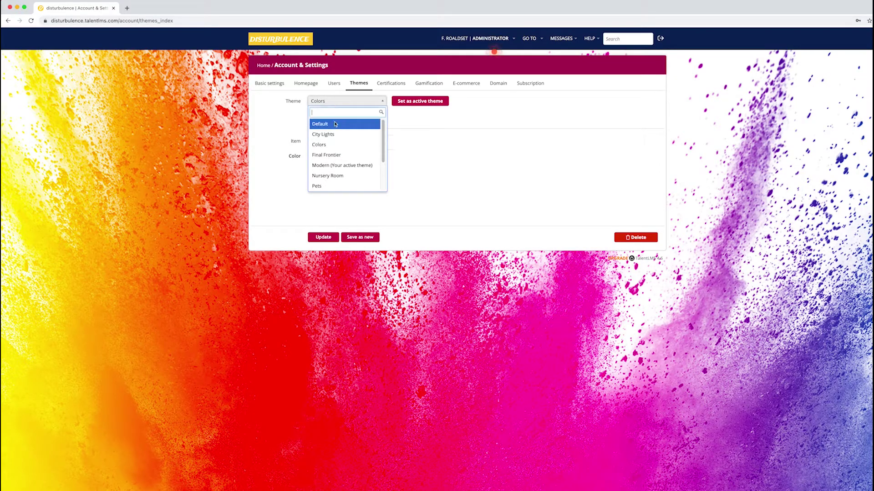
click(332, 125)
click(334, 108)
scroll(337, 180, down, 2)
click(337, 179)
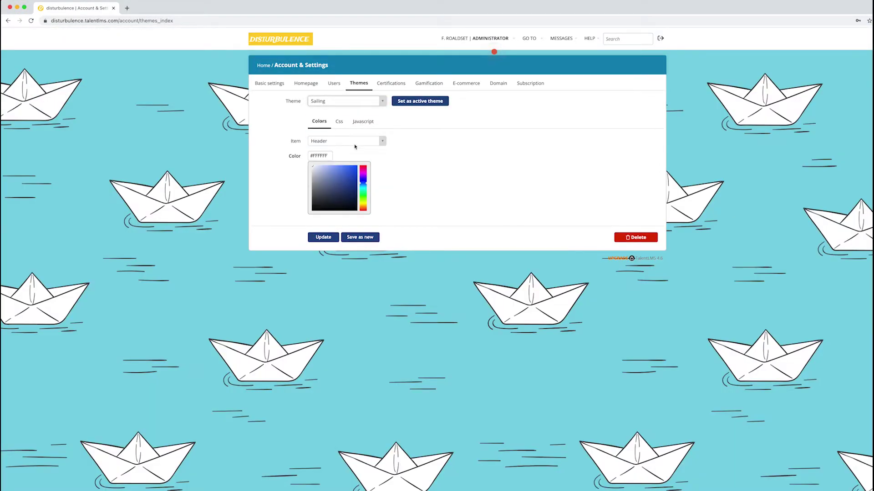
Preview the Tropic Zone theme and look at its header colour picker
click(346, 108)
scroll(339, 173, down, 3)
click(339, 185)
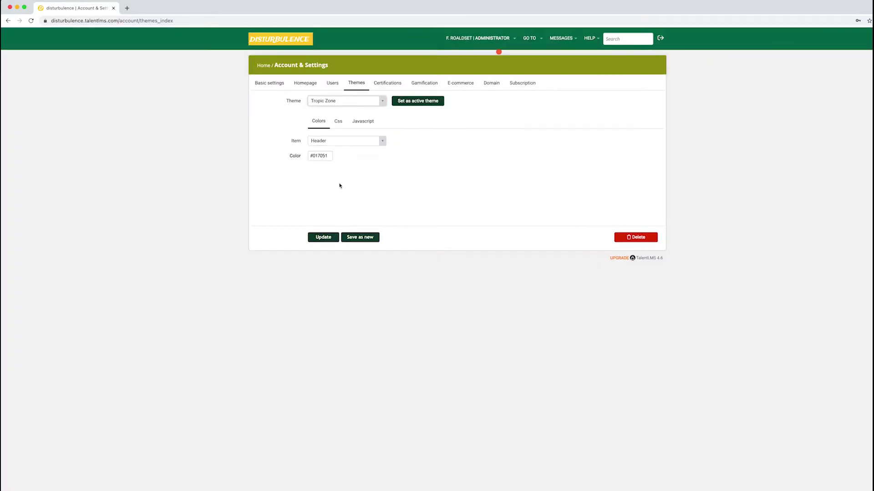
click(330, 156)
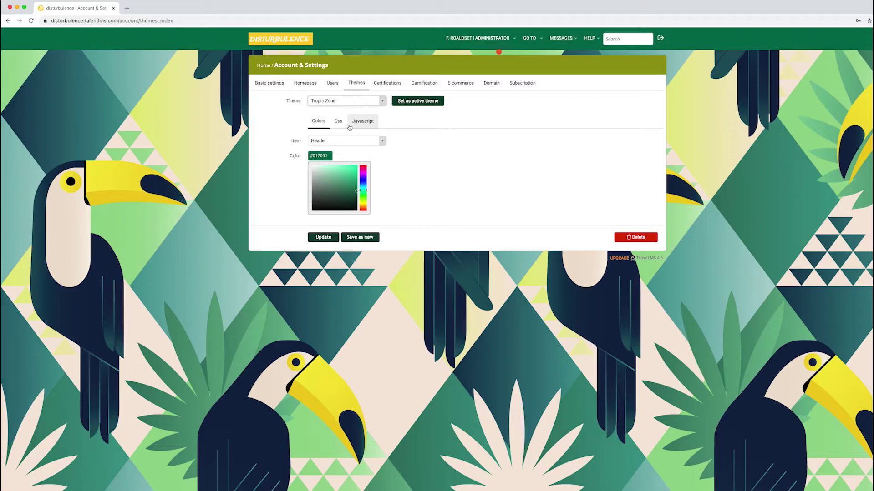
click(350, 102)
scroll(349, 167, up, 2)
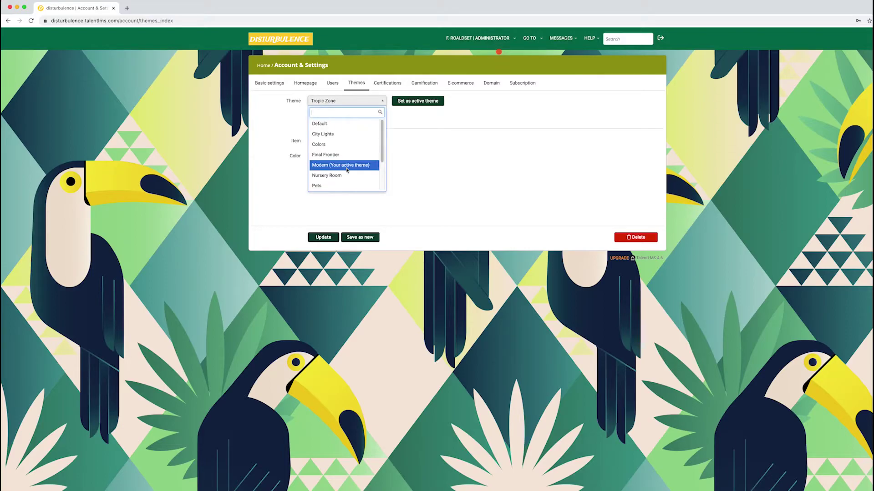
Save the Default theme as a new theme named Disturbulence
click(341, 124)
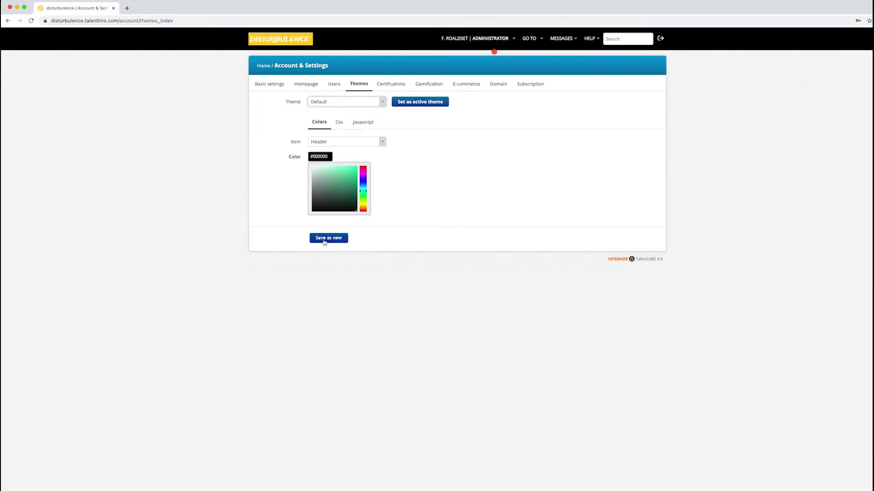
click(324, 239)
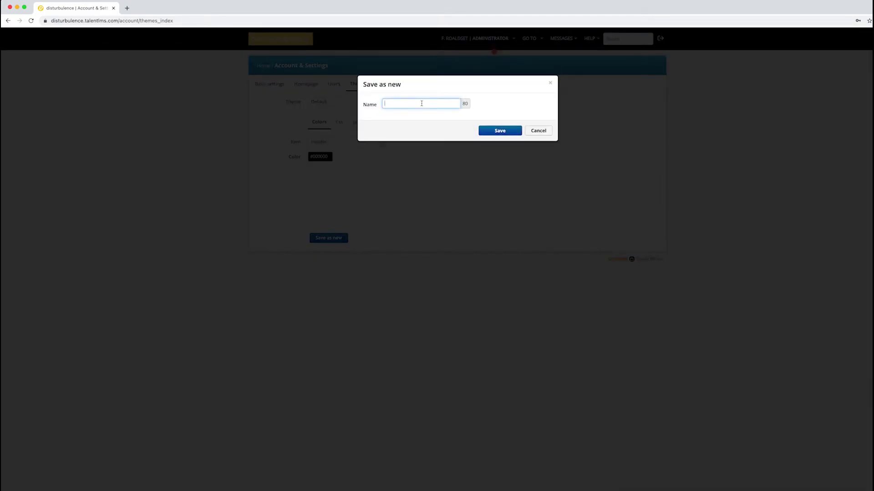
text(Dis)
text(lence)
click(513, 133)
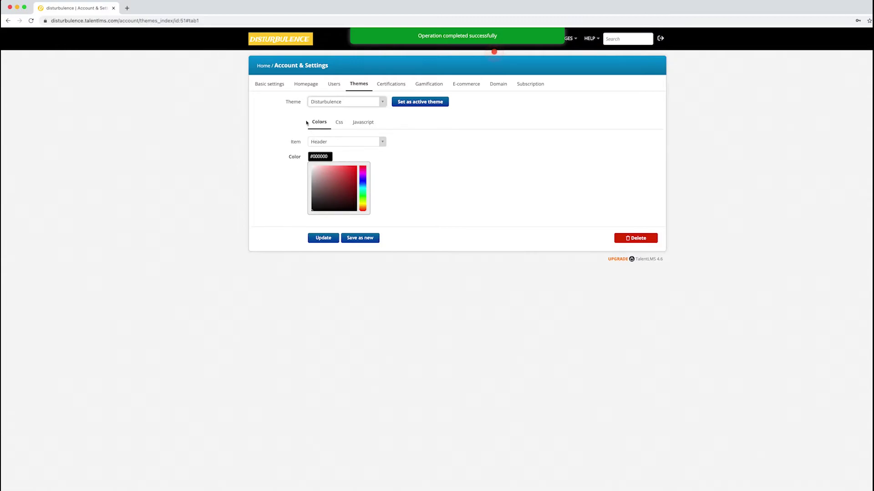
Keep Header as the item to recolour and show its colour chooser
click(358, 146)
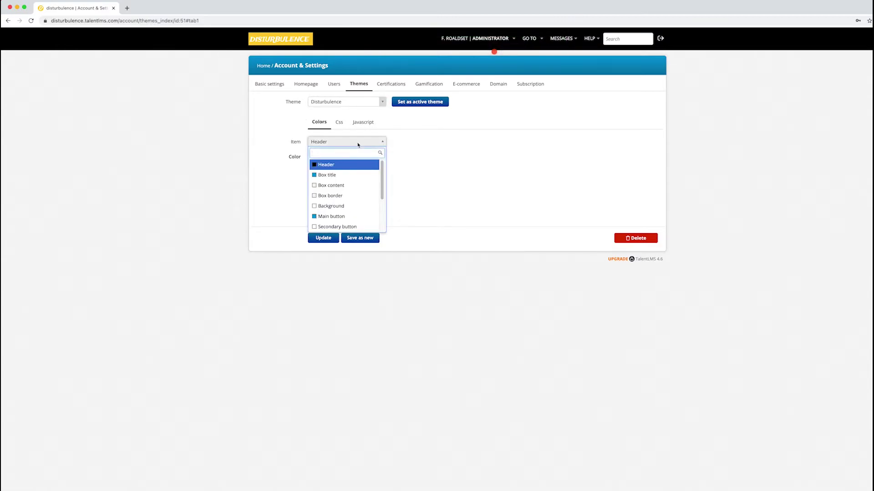
click(335, 145)
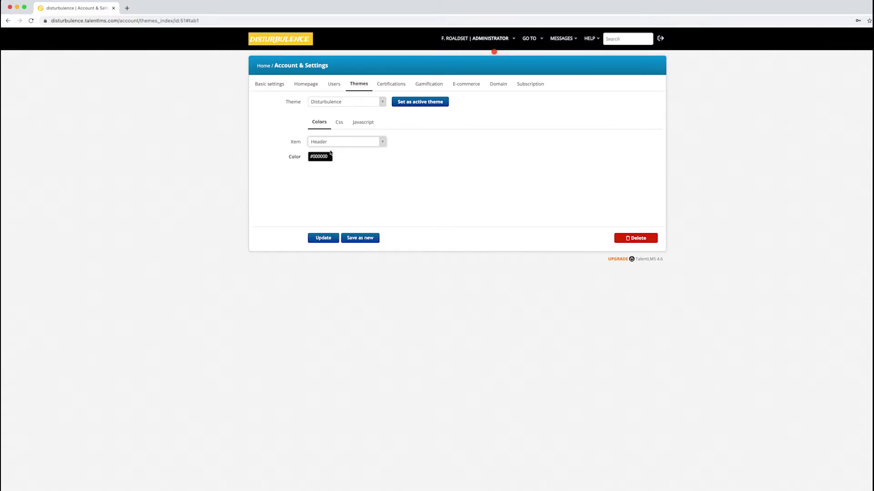
click(322, 158)
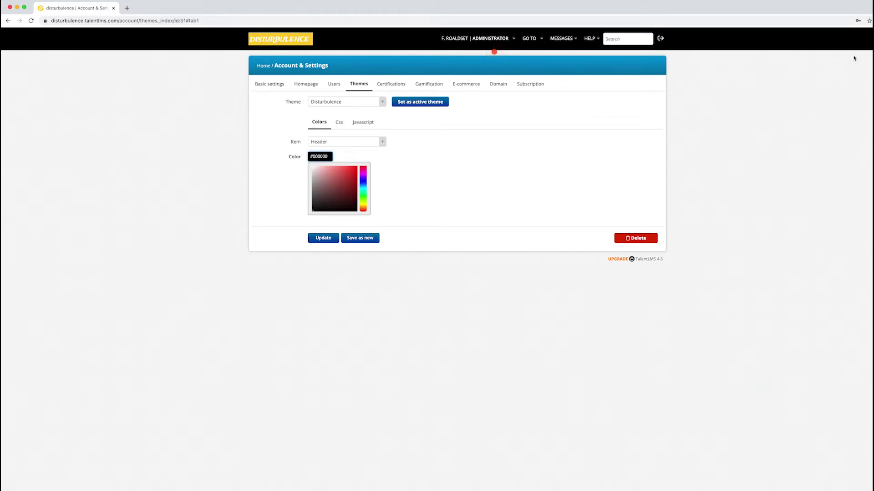
click(871, 21)
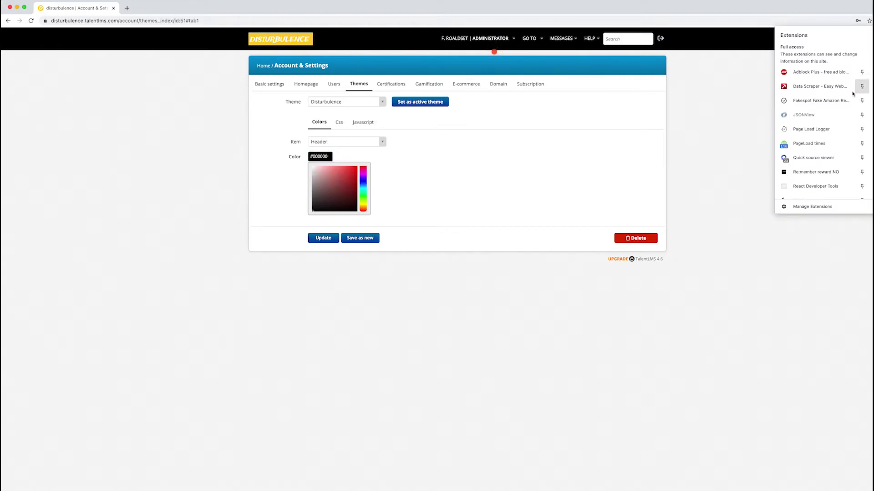
Launch the Eye Dropper extension and start sampling the logo's yellow from the page
scroll(832, 145, down, 3)
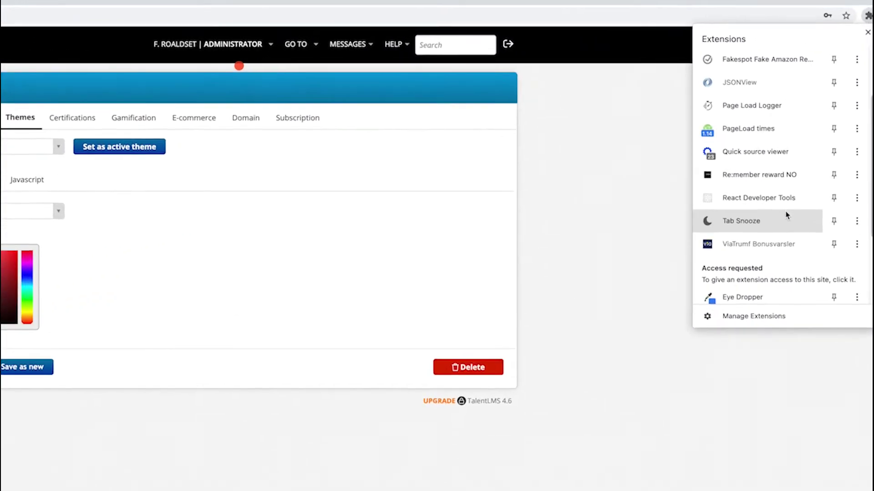
scroll(766, 245, down, 2)
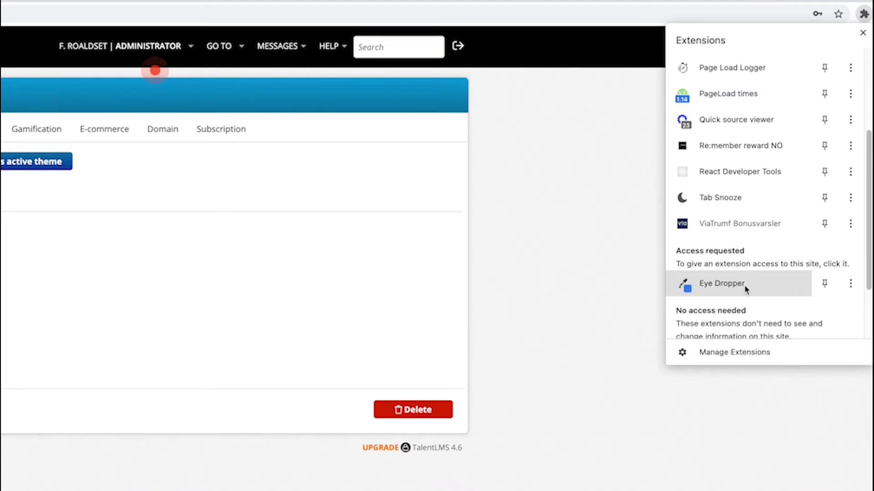
click(744, 284)
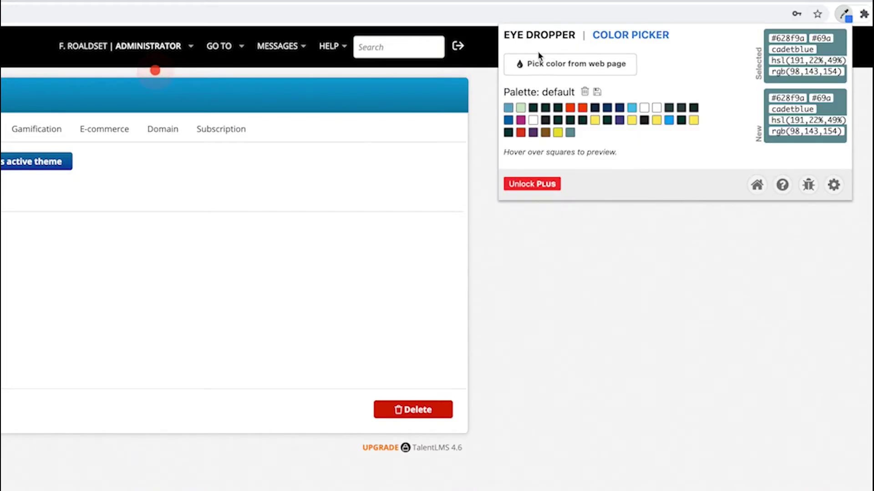
click(531, 66)
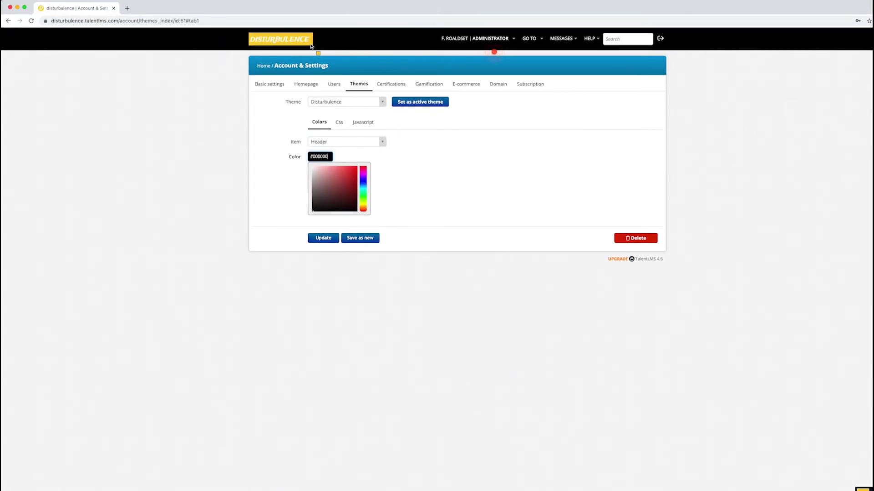
Replace the header colour #000000 with the sampled yellow #ffce2d from Eye Dropper
key(Escape)
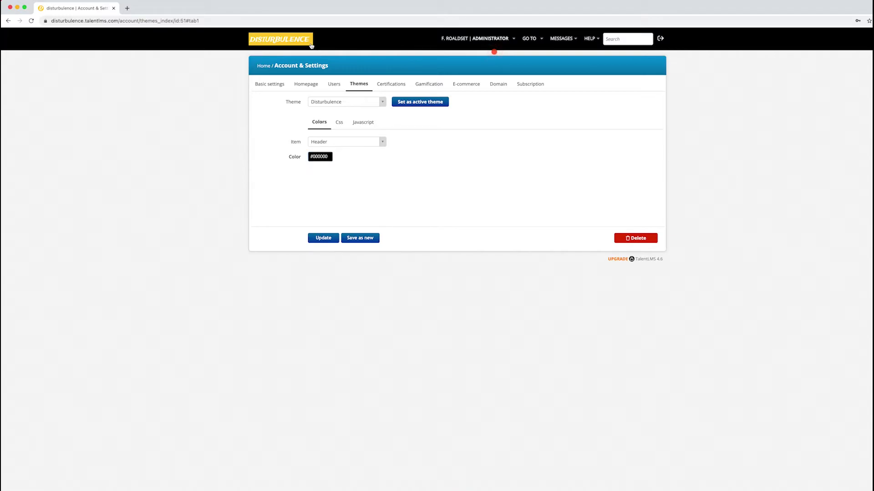
click(869, 21)
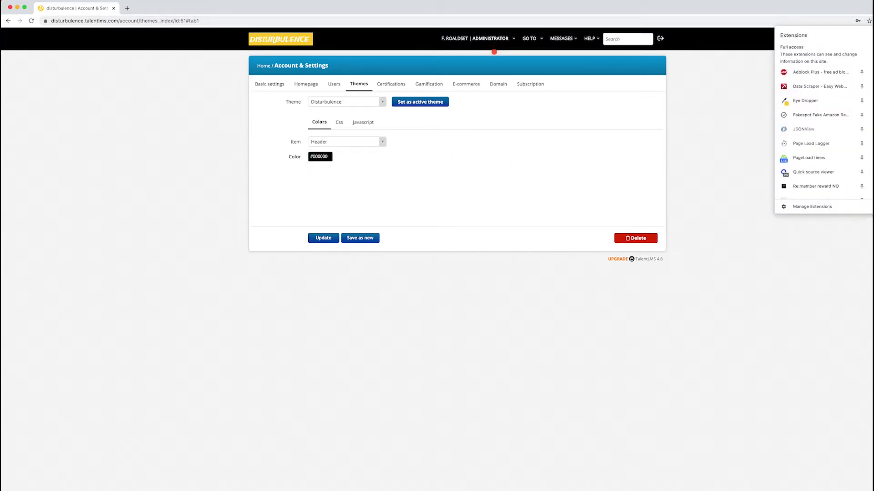
click(807, 101)
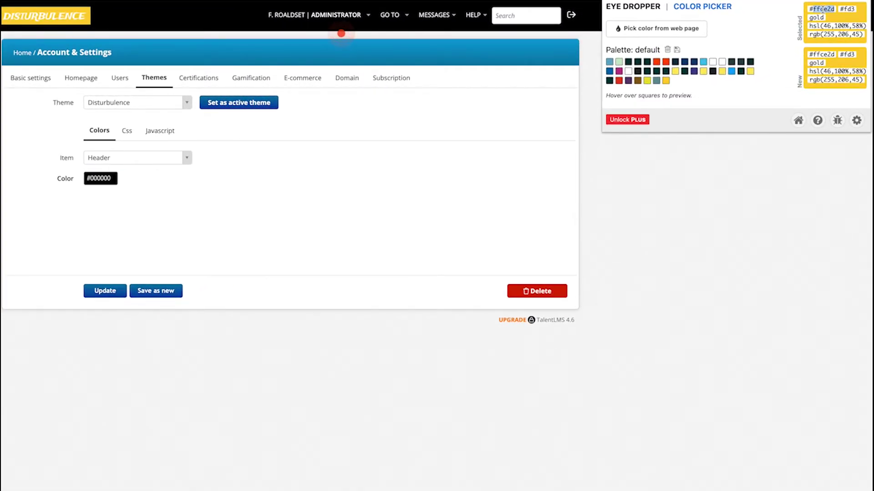
click(100, 178)
key(ctrl+a)
text(#ffce2d)
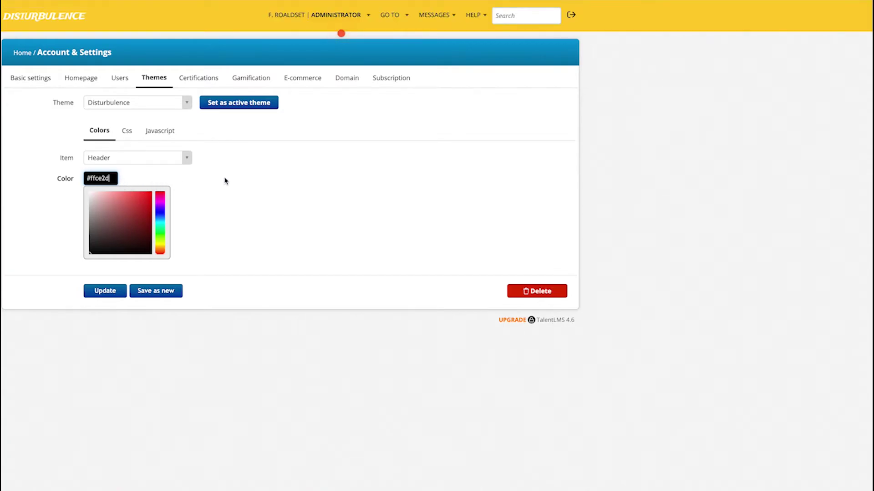
click(254, 181)
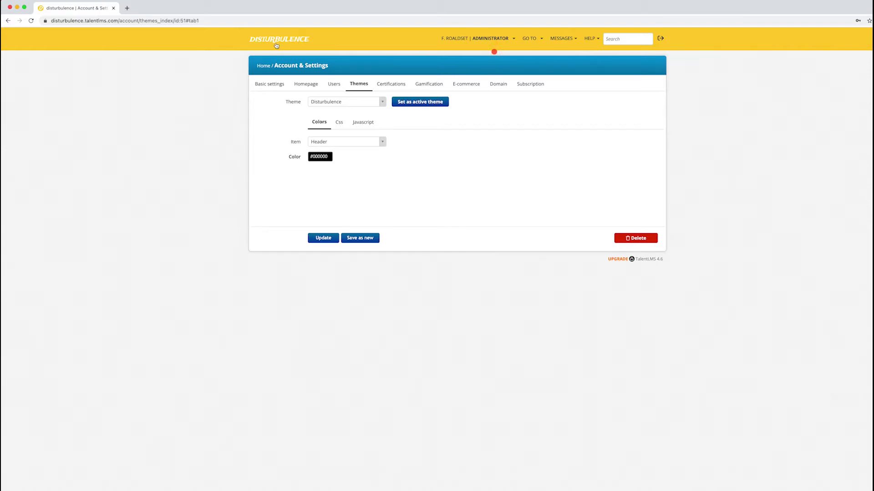
Change the Box title colour from #049CDB to #ffce2d and update the theme
click(358, 142)
click(333, 175)
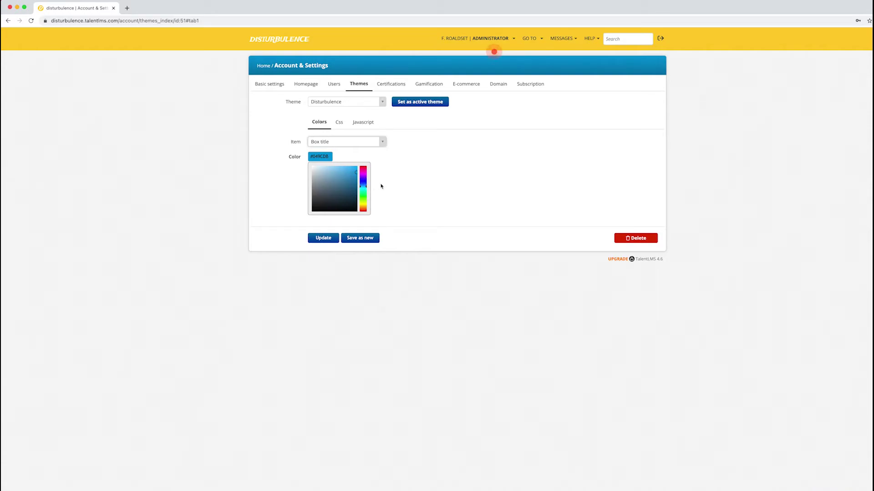
triple_click(329, 156)
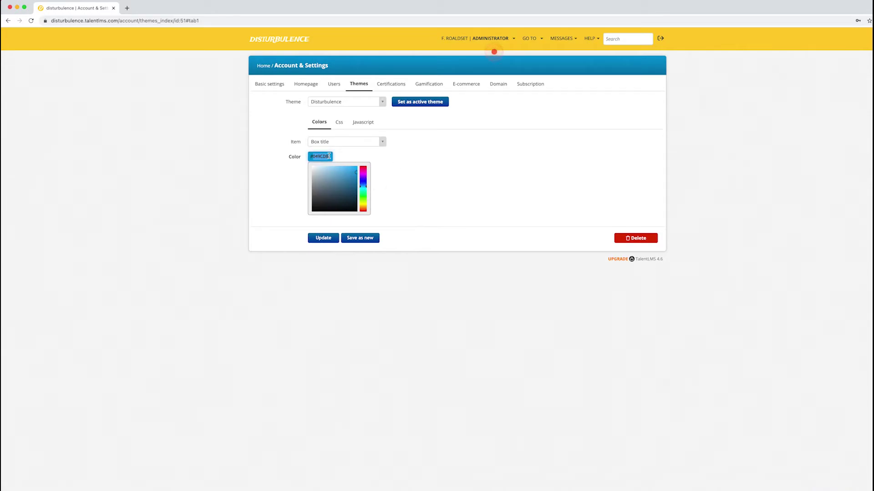
text(#ffce2d)
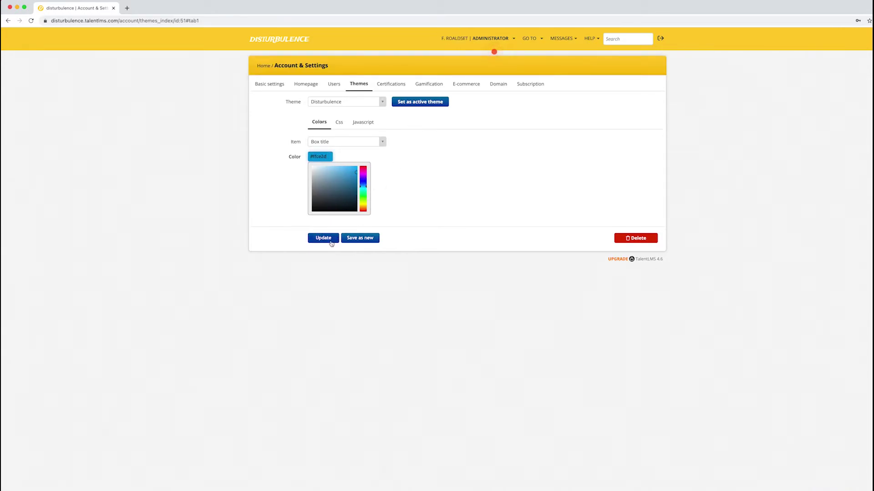
click(338, 240)
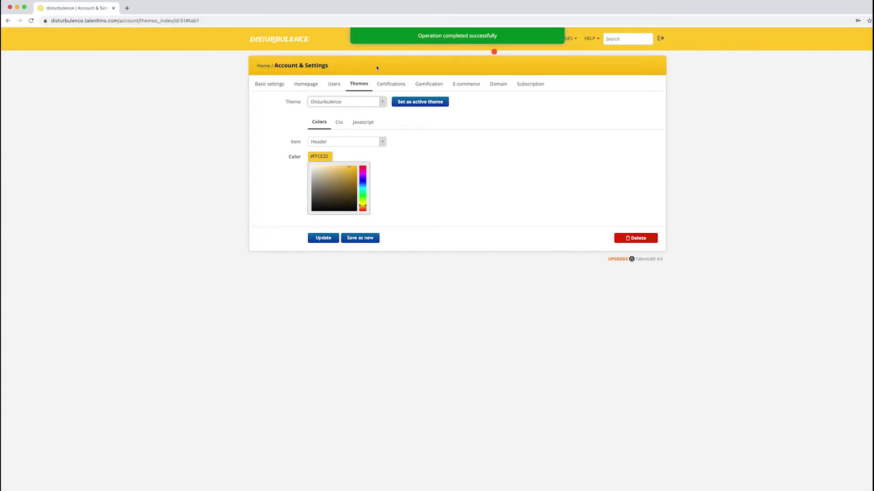
double_click(325, 156)
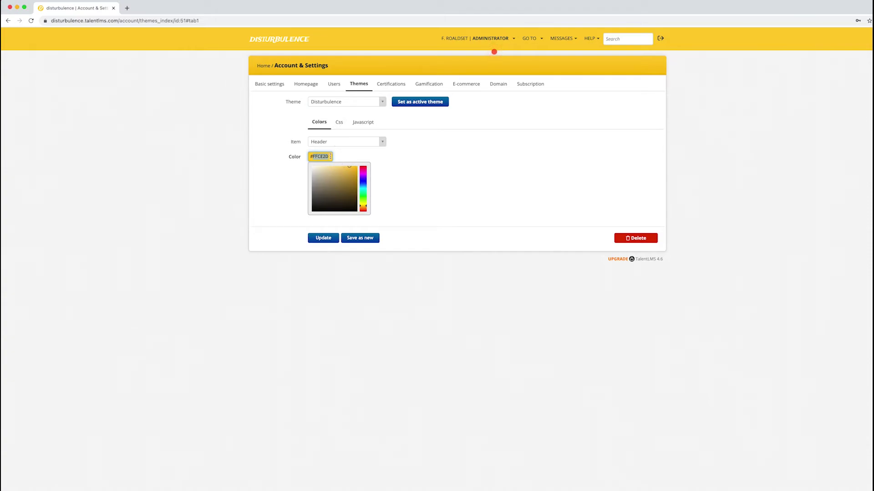
click(342, 143)
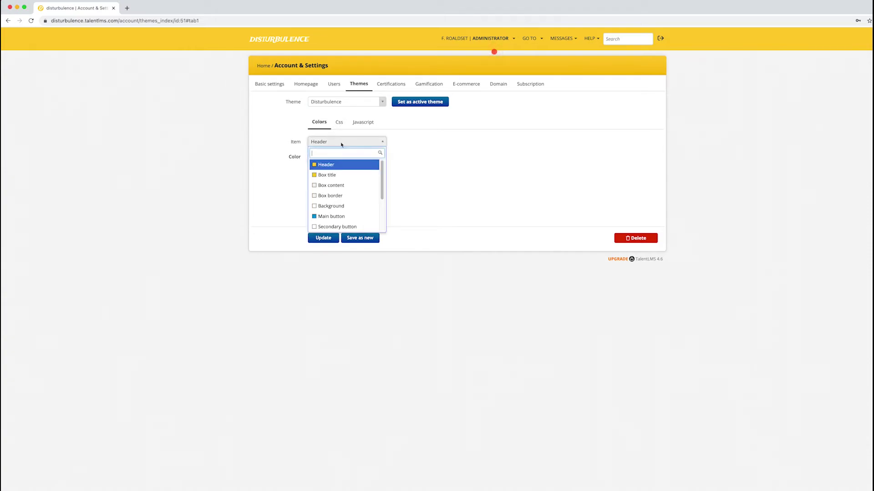
Select Box title in the item list, then switch to the theme's Css sub-tab
key(Down)
key(Return)
click(325, 157)
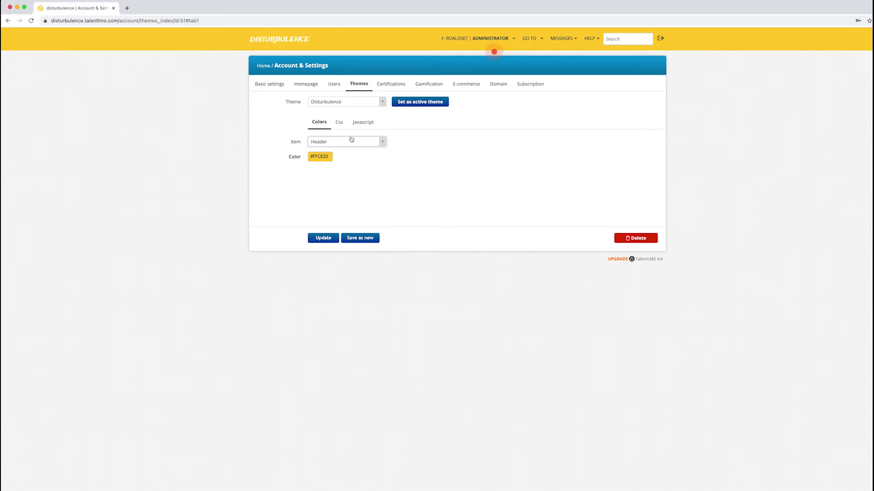
click(340, 123)
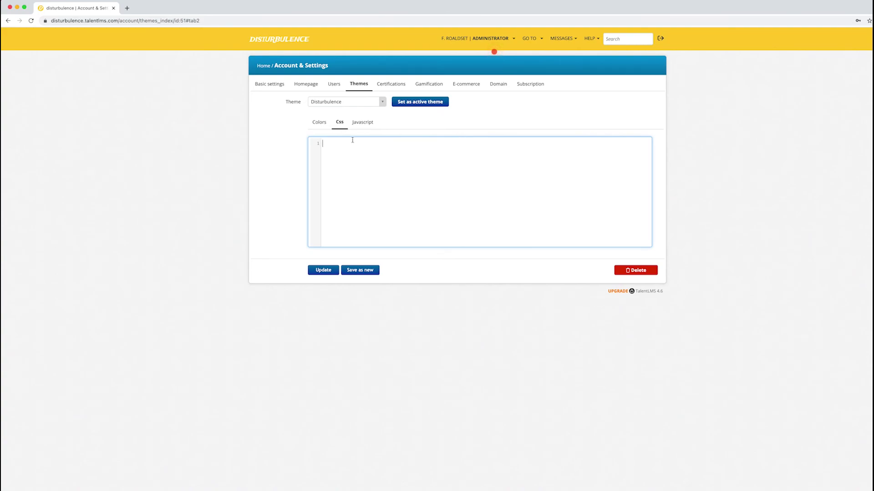
Switch to the Disturbulence theme's Javascript sub-tab to show its empty script editor
click(363, 121)
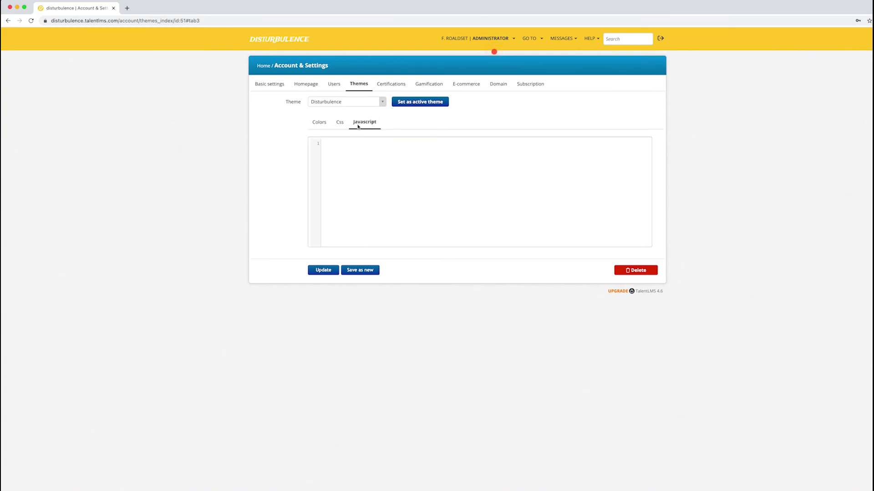